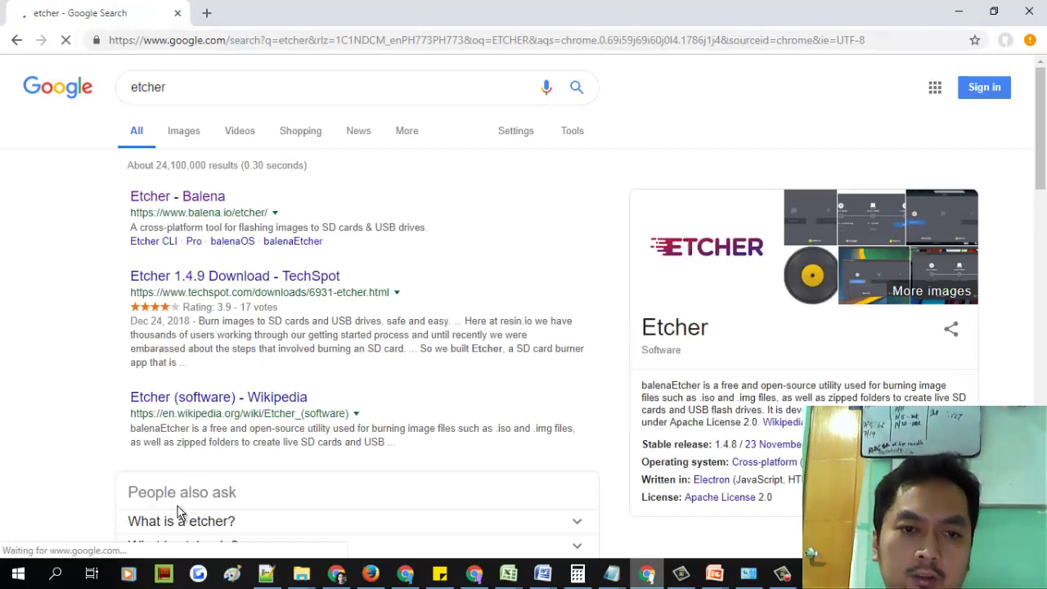
# - Open the Balena Etcher website from the search results and review the available download versions
pyautogui.click(180, 197)
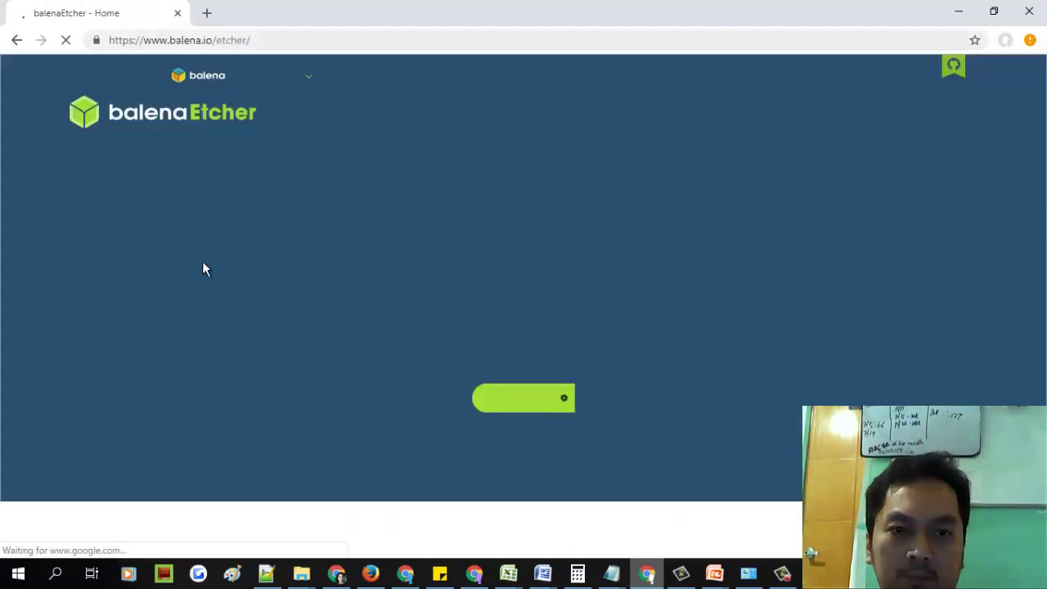
pyautogui.scroll(-2, 373, 298)
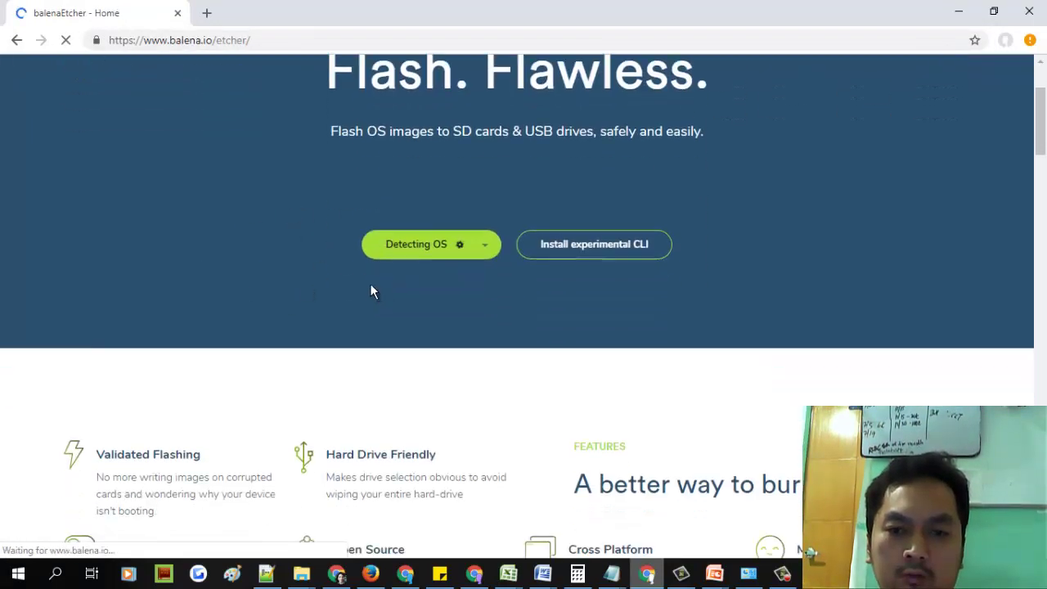
pyautogui.scroll(-3, 613, 447)
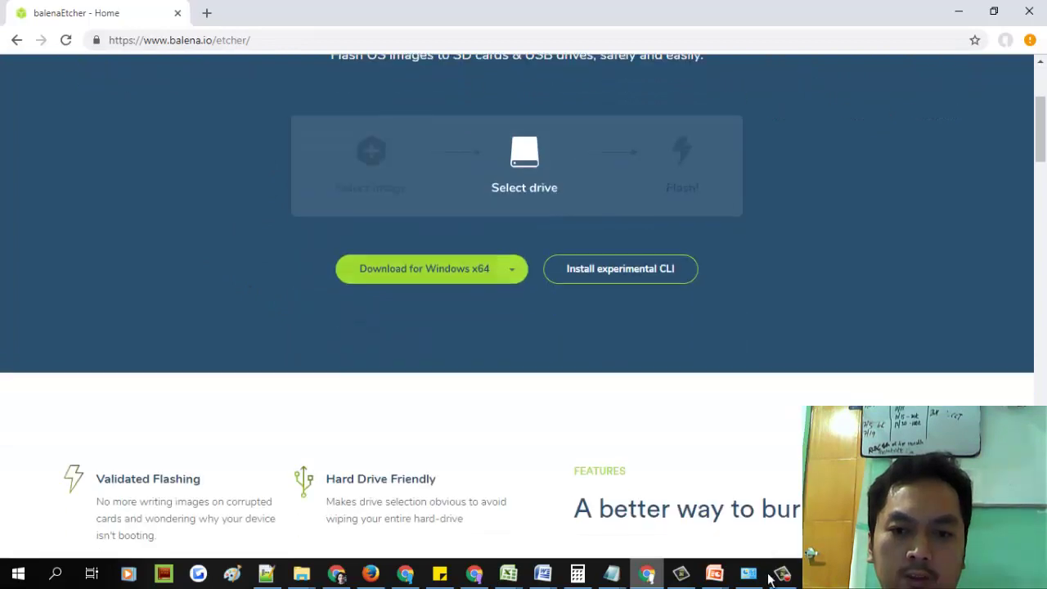
pyautogui.click(512, 269)
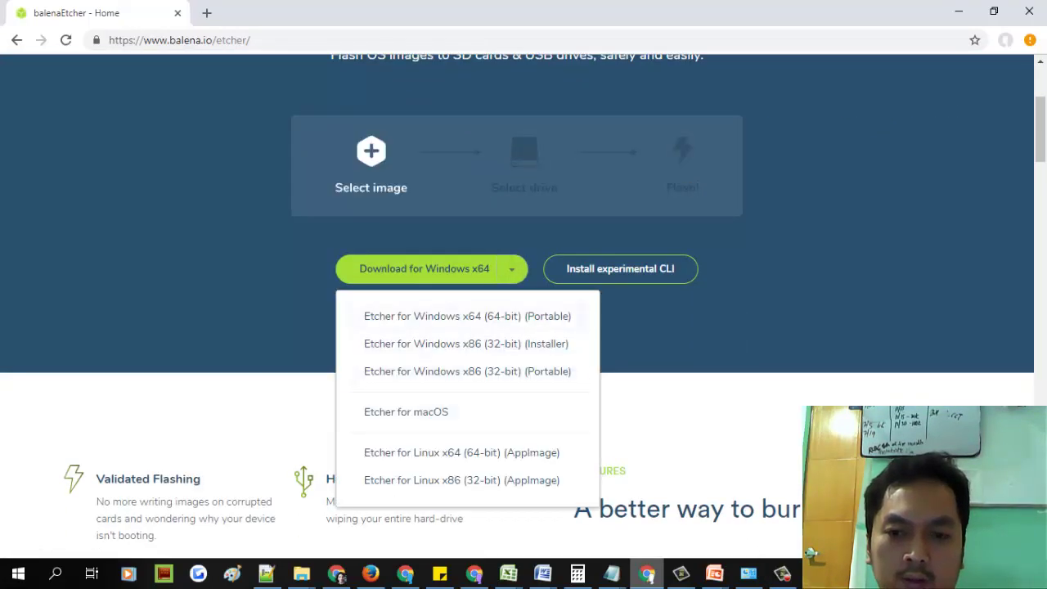
pyautogui.click(512, 268)
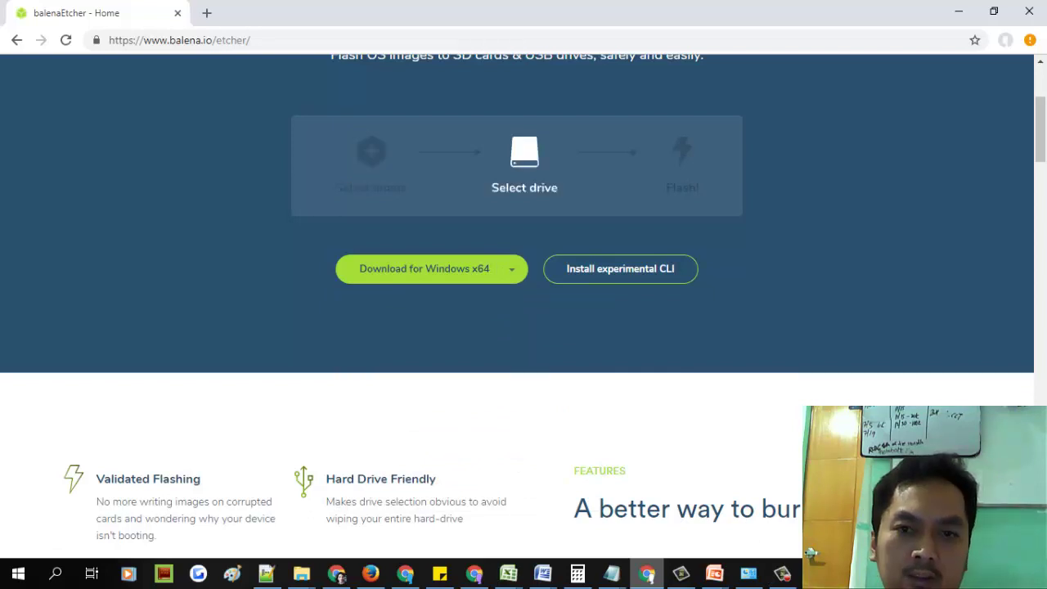
pyautogui.scroll(3, 524, 314)
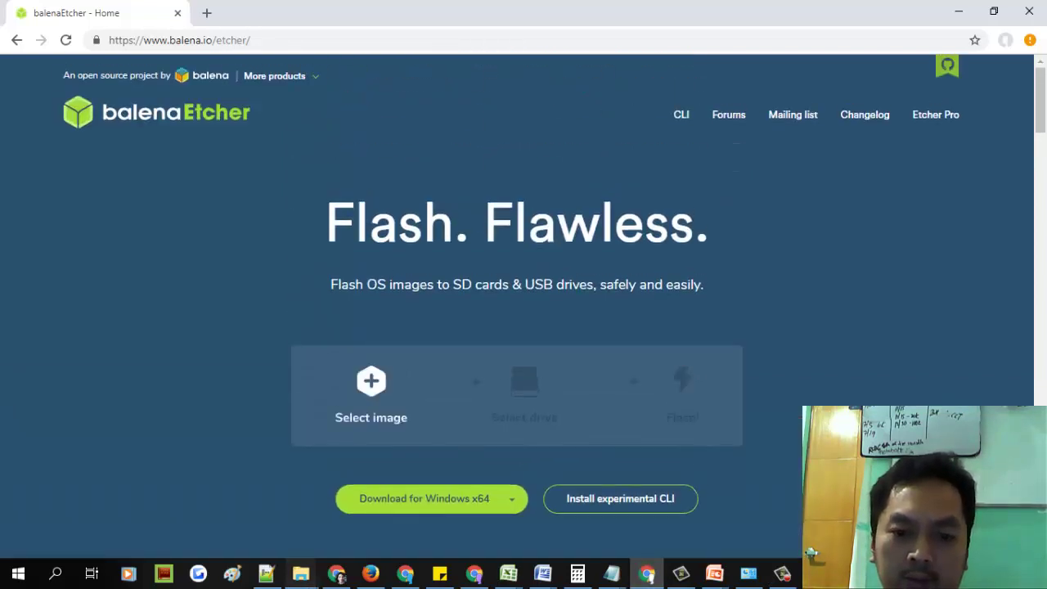
# - Switch to File Explorer and extract the Etcher-Setup-1.4.4-x64 archive into a folder of the same name
pyautogui.moveTo(301, 573)
pyautogui.click(245, 512)
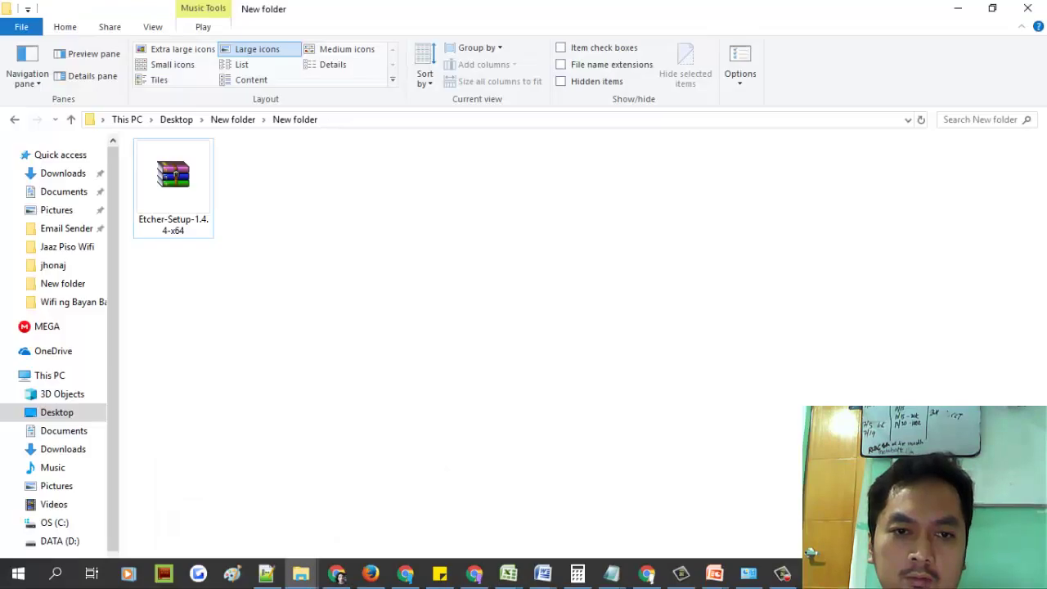
pyautogui.rightClick(187, 151)
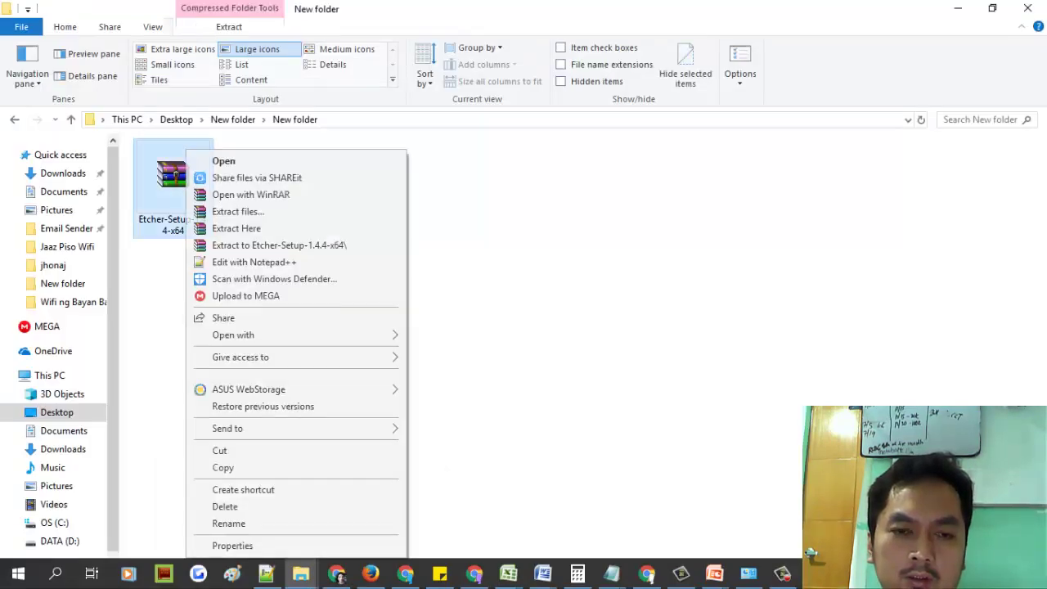
pyautogui.click(279, 245)
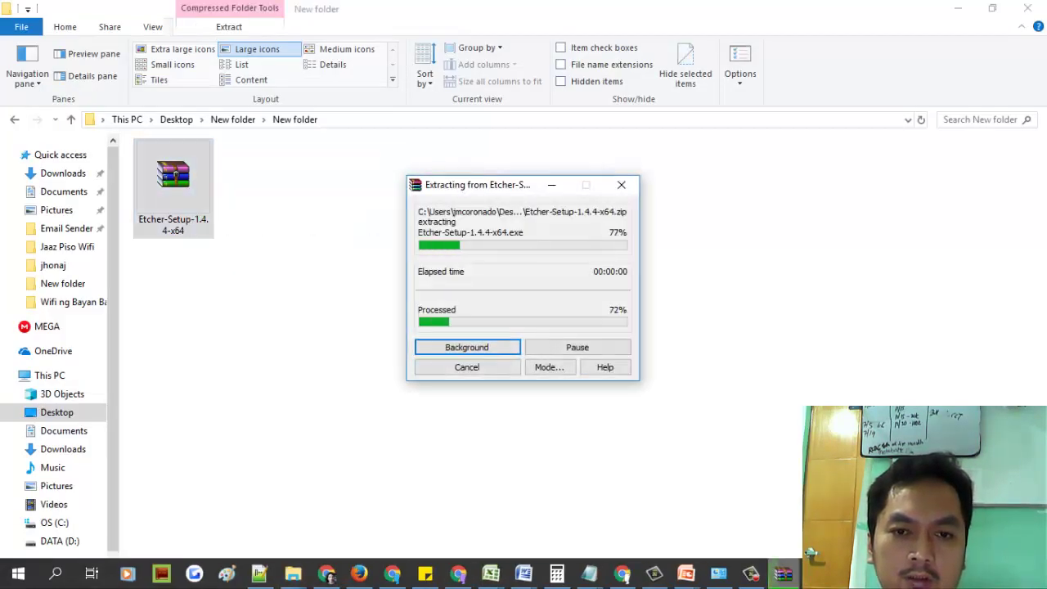
# - Run the extracted Etcher-Setup-1.4.4-x64 installer and accept its license agreement
pyautogui.doubleClick(169, 178)
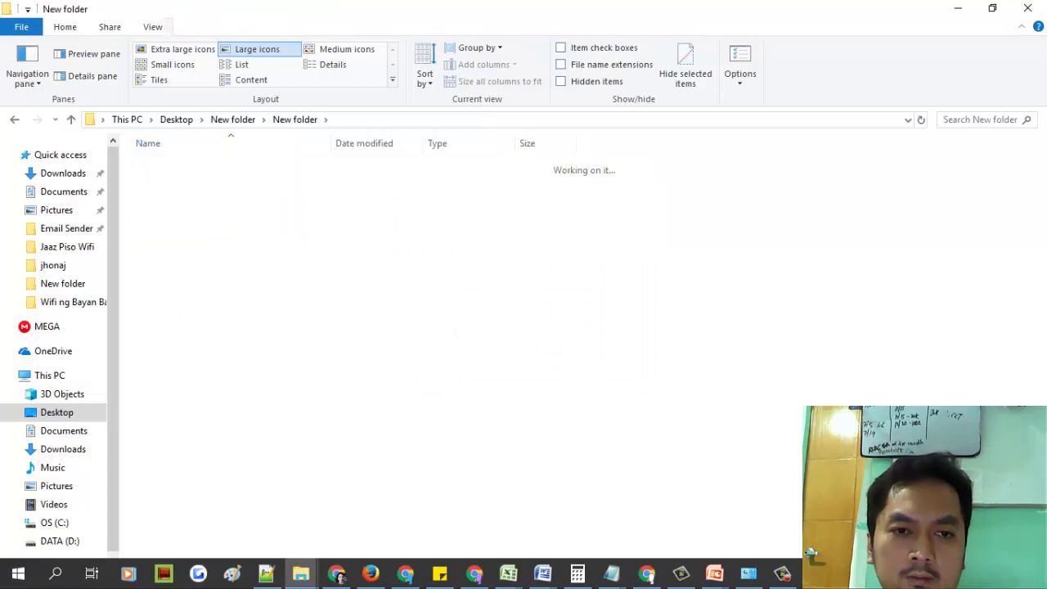
pyautogui.doubleClick(196, 166)
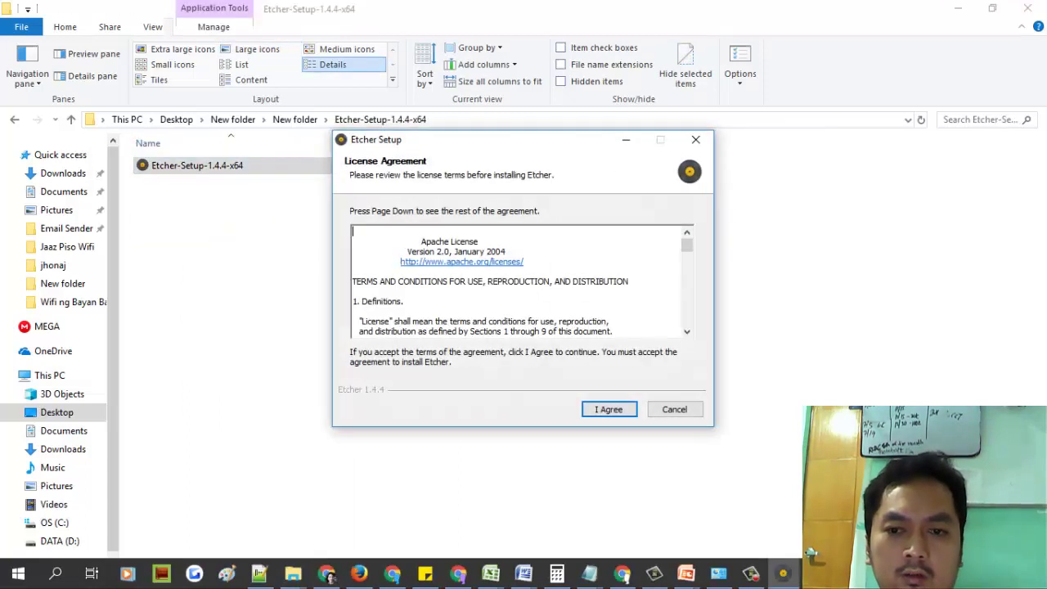
pyautogui.click(610, 410)
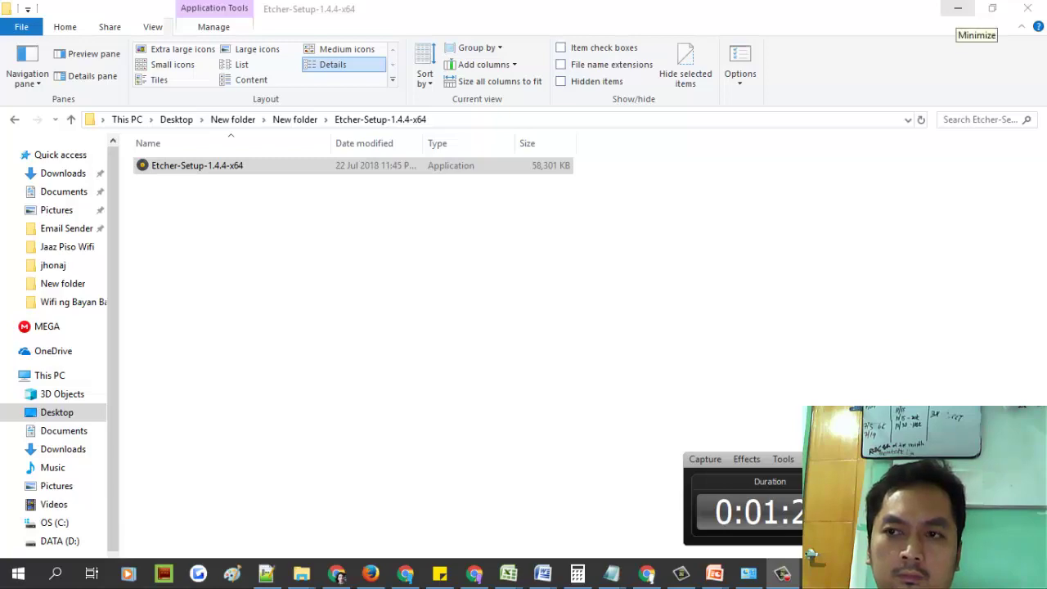
# - Minimize the File Explorer and browser windows, end the slide show and show the desktop
pyautogui.click(958, 10)
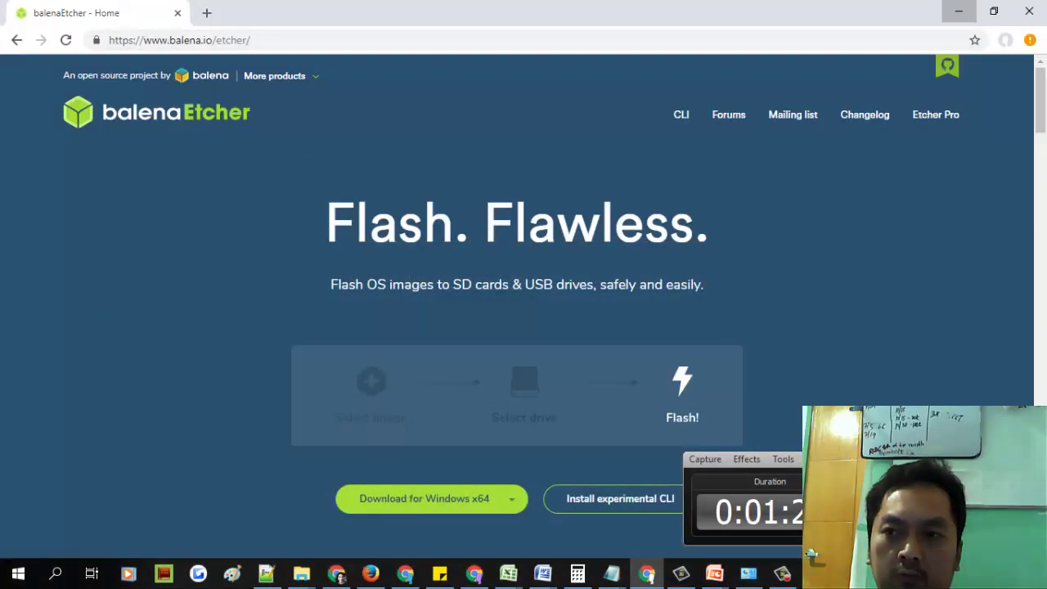
pyautogui.click(959, 10)
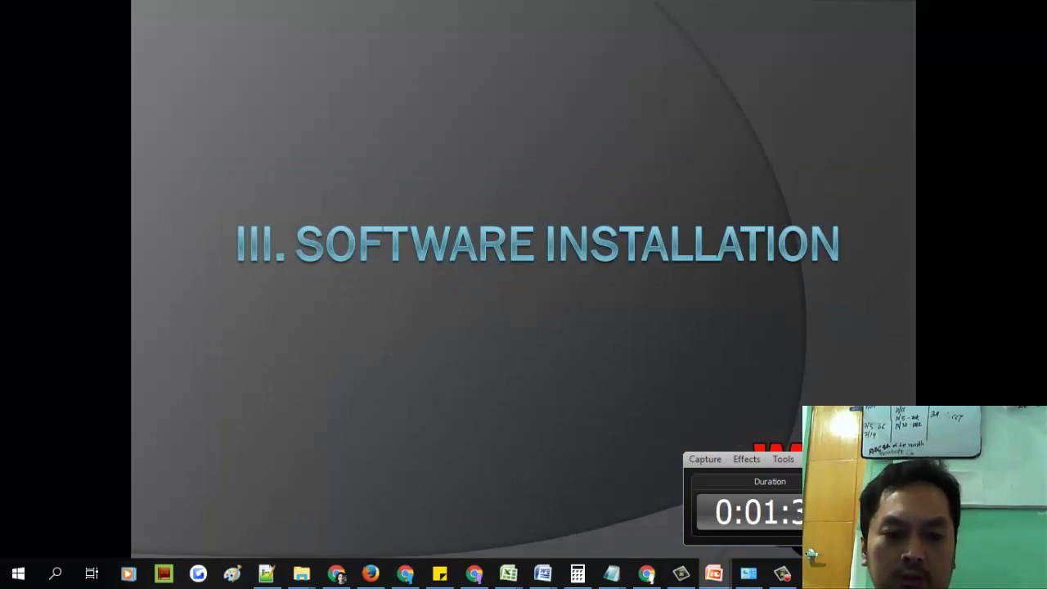
pyautogui.press('Right')
pyautogui.press('Right')
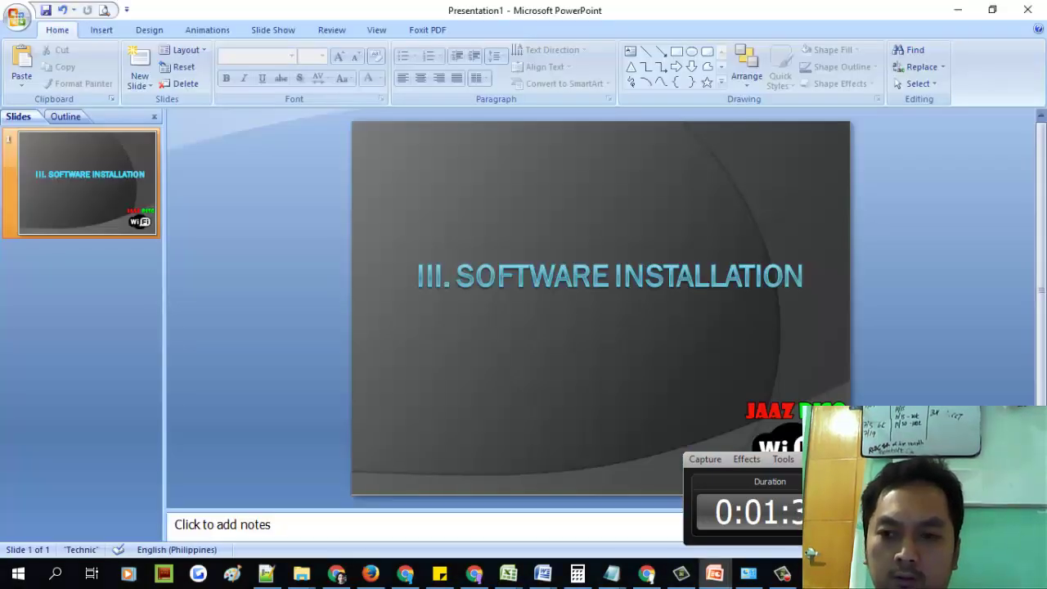
pyautogui.press('super+d')
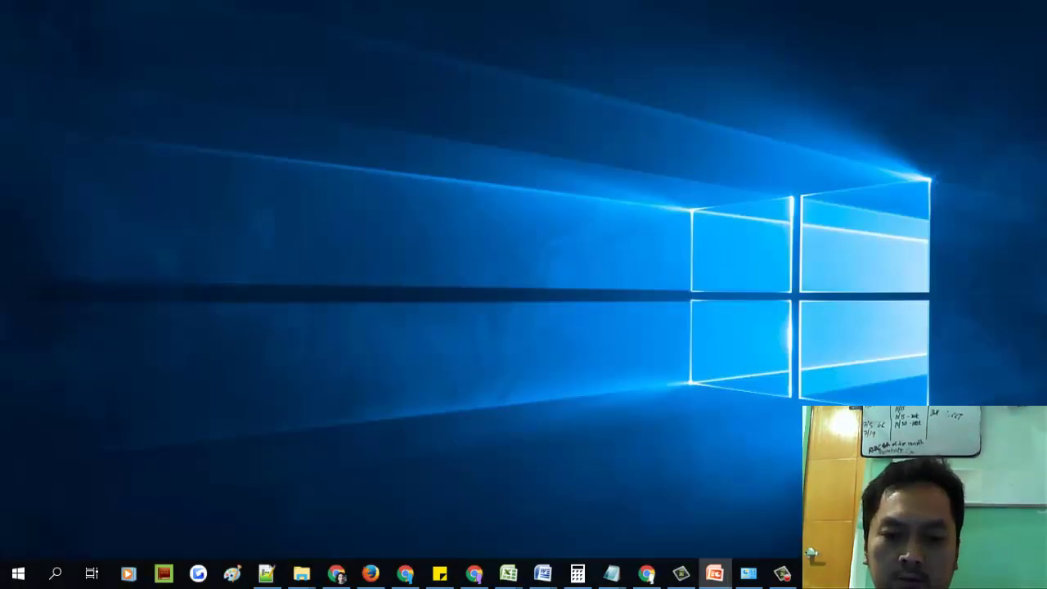
# - Minimize the folder window, dismiss the Etcher error dialog and move the Etcher window toward the upper part of the desktop
pyautogui.moveTo(302, 572)
pyautogui.click(385, 493)
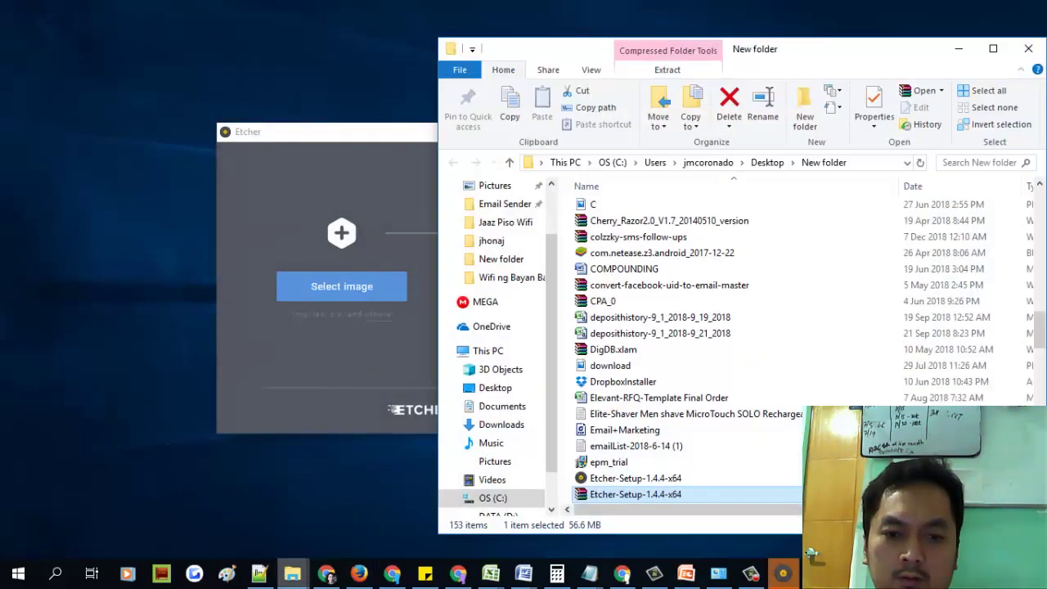
pyautogui.click(292, 574)
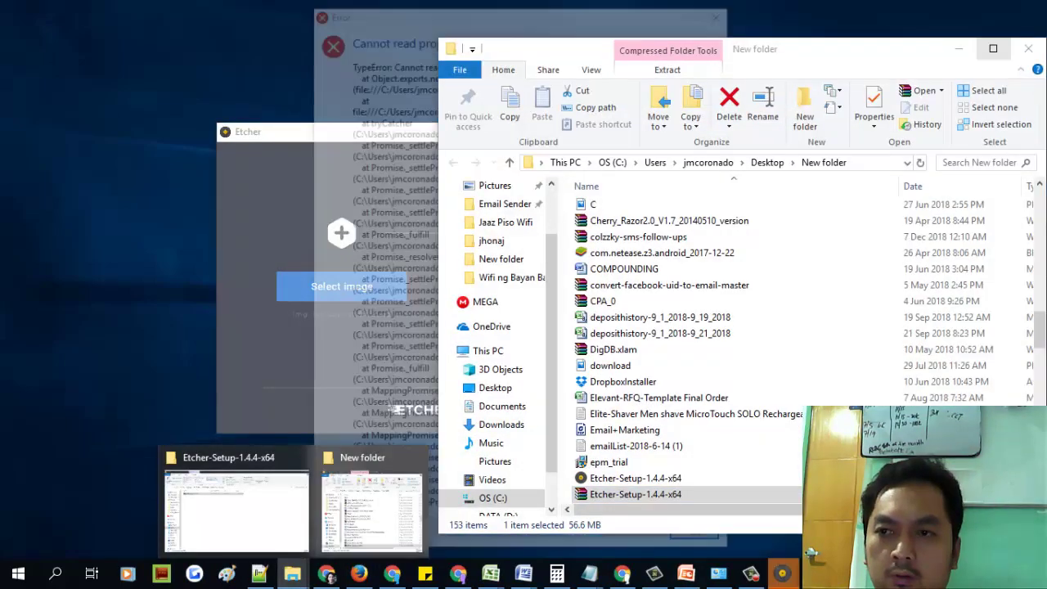
pyautogui.click(959, 49)
pyautogui.click(718, 10)
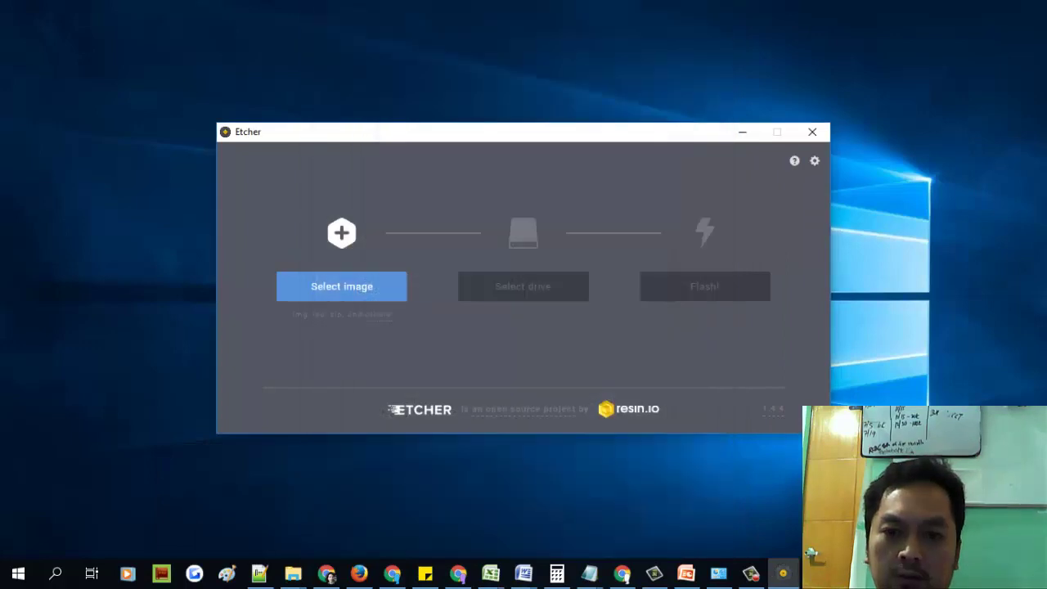
pyautogui.moveTo(523, 132); pyautogui.dragTo(416, 71)
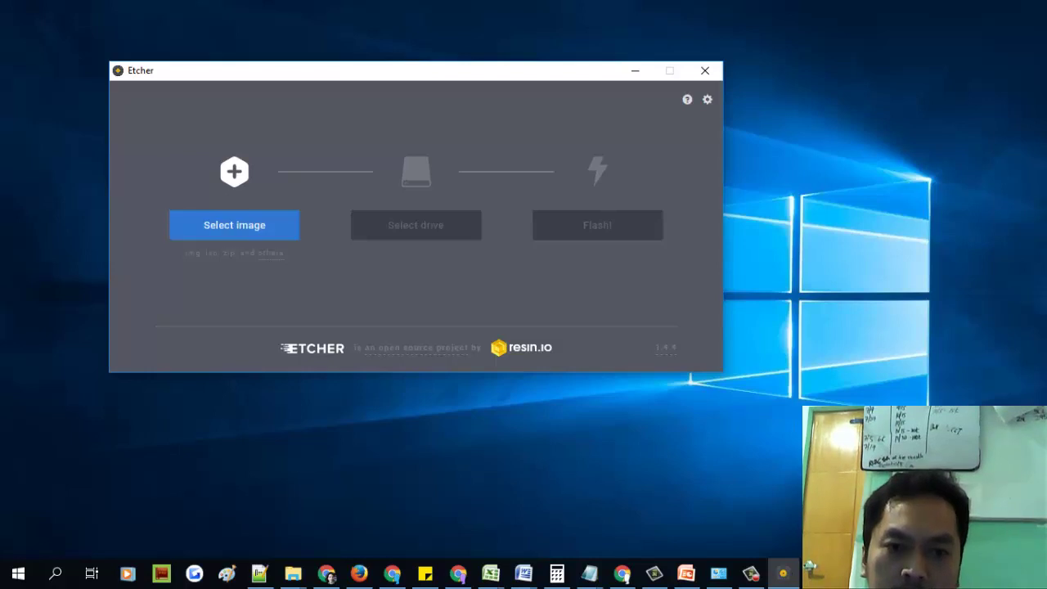
# - Load the adopisoft-v3.0.83 disc image from its desktop folder as the image to flash
pyautogui.click(234, 225)
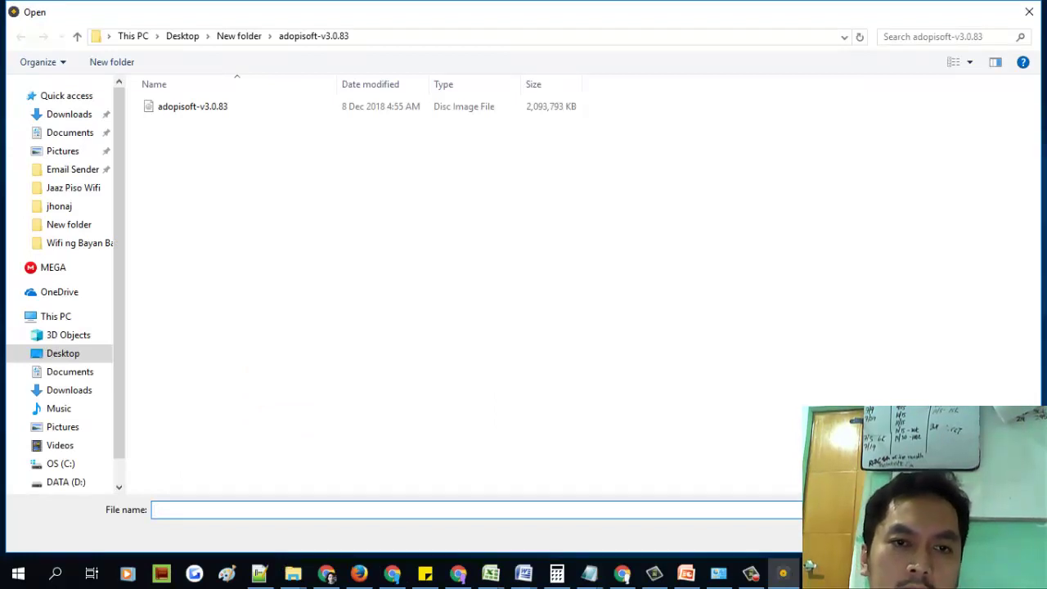
pyautogui.click(193, 106)
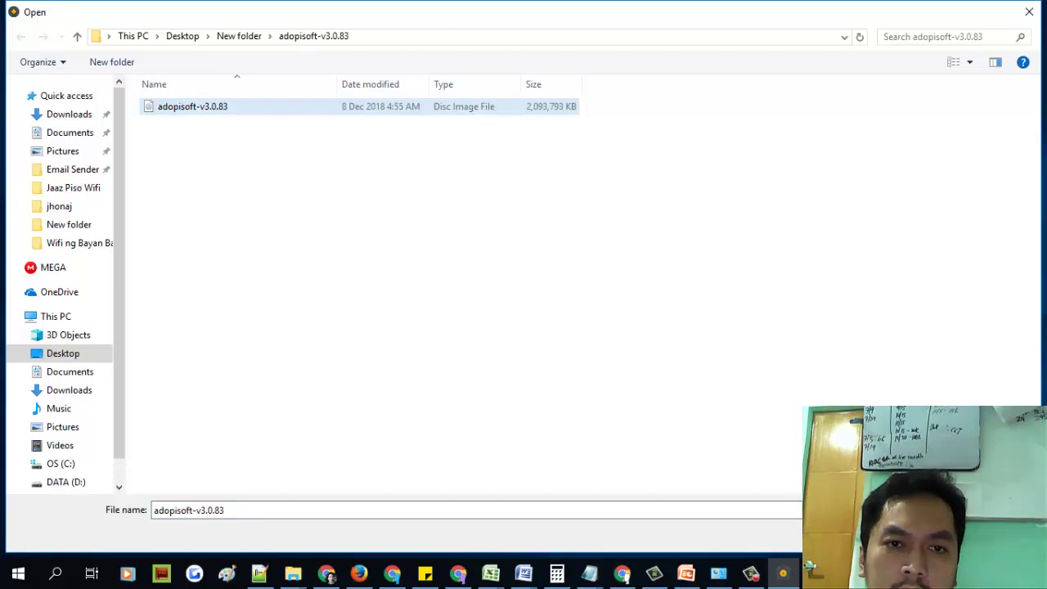
pyautogui.press('Return')
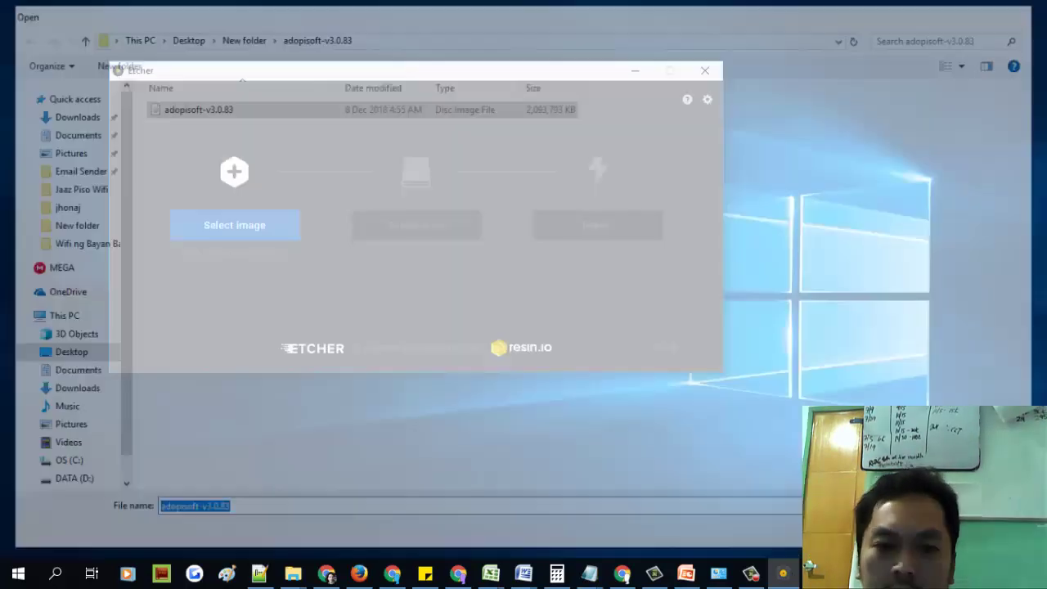
# - Select the 15.93 GB SDHC Card as the target drive and start flashing the image to it
pyautogui.click(416, 225)
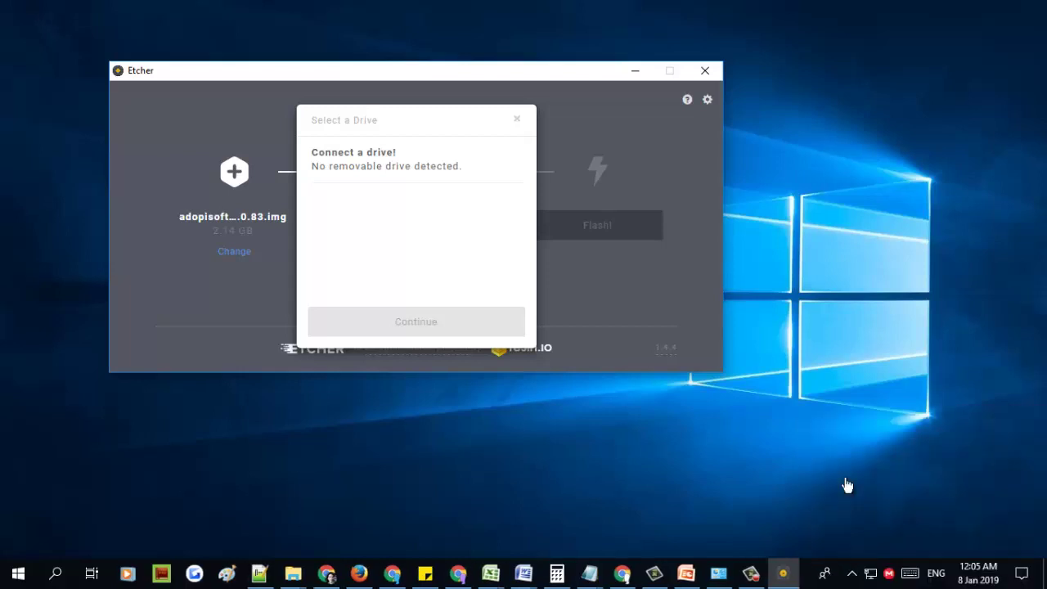
pyautogui.click(752, 574)
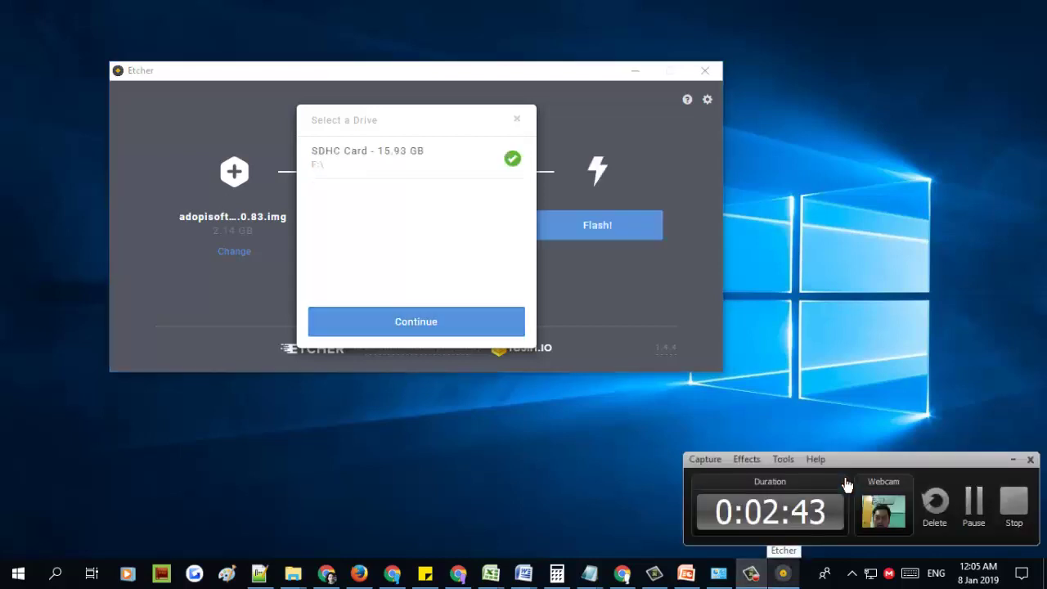
pyautogui.click(416, 321)
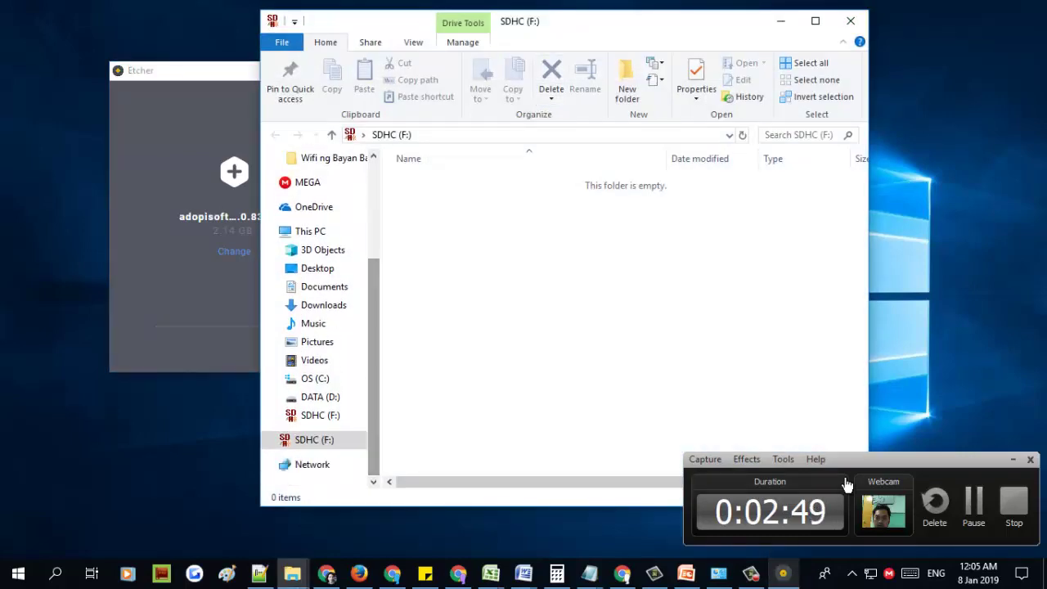
pyautogui.hotkey('alt', 'F4')
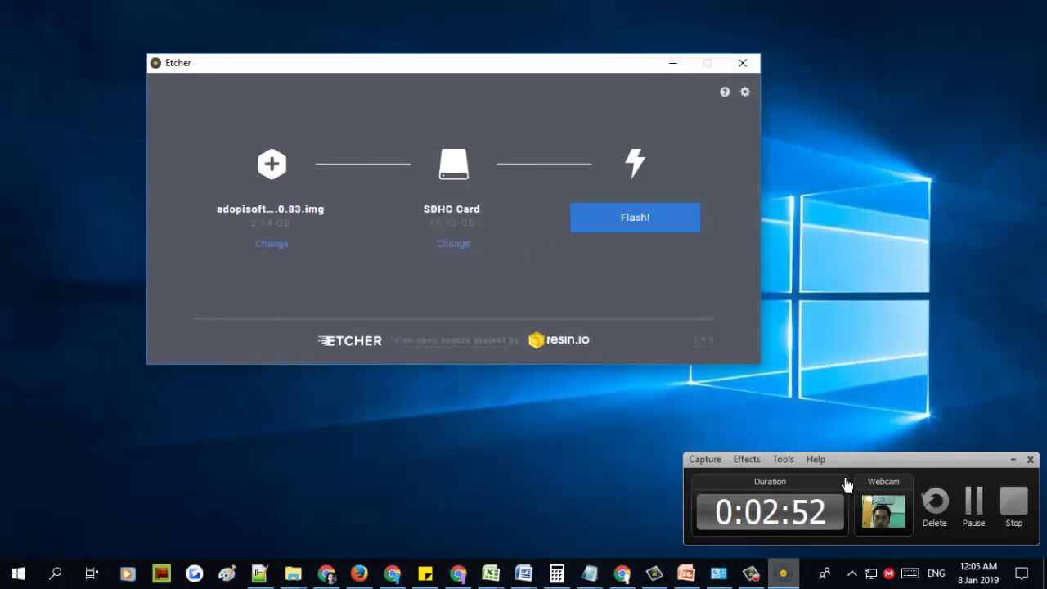
pyautogui.press('Return')
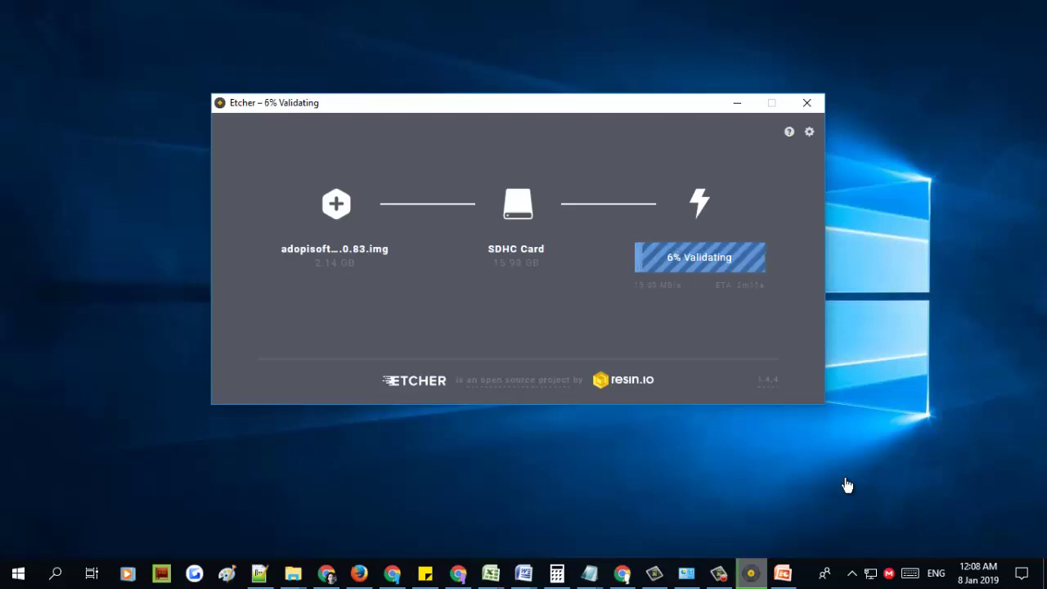
pyautogui.moveTo(491, 103)
pyautogui.mouseDown()
pyautogui.moveTo(400, 98)
pyautogui.moveTo(525, 100)
pyautogui.mouseUp()
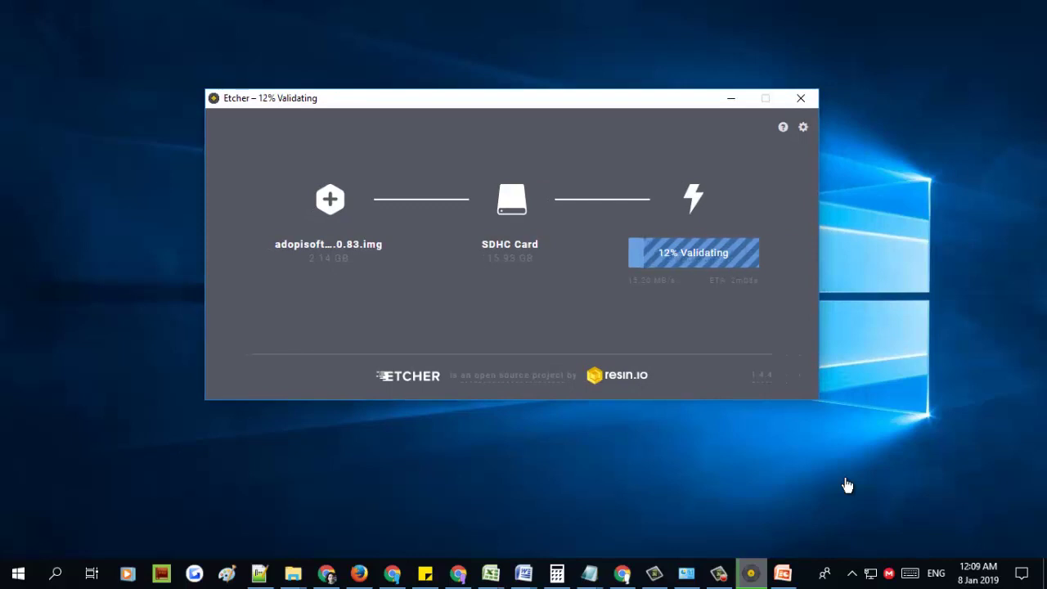
pyautogui.click(720, 574)
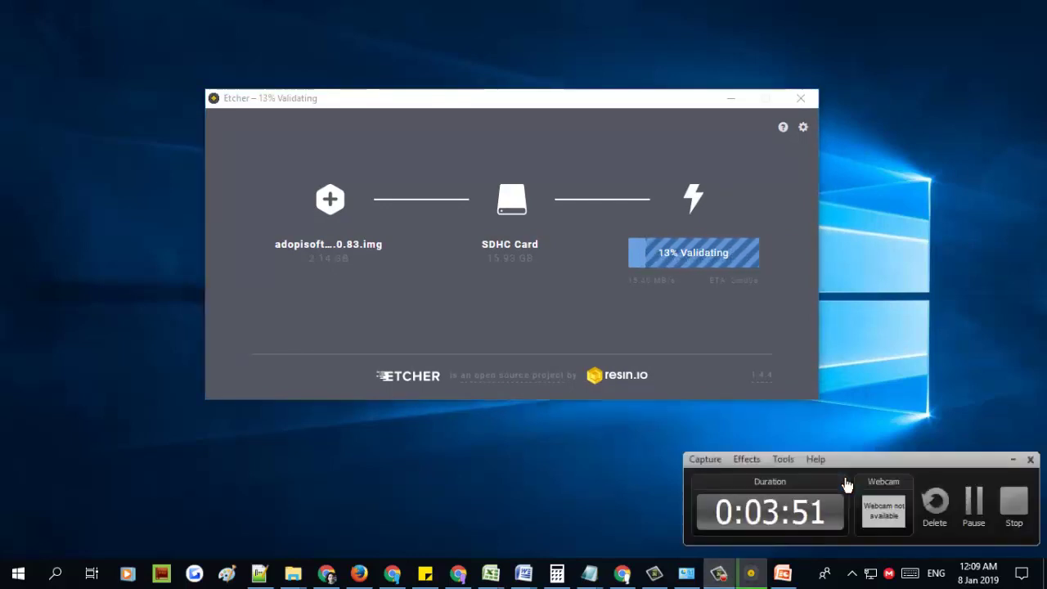
pyautogui.click(752, 574)
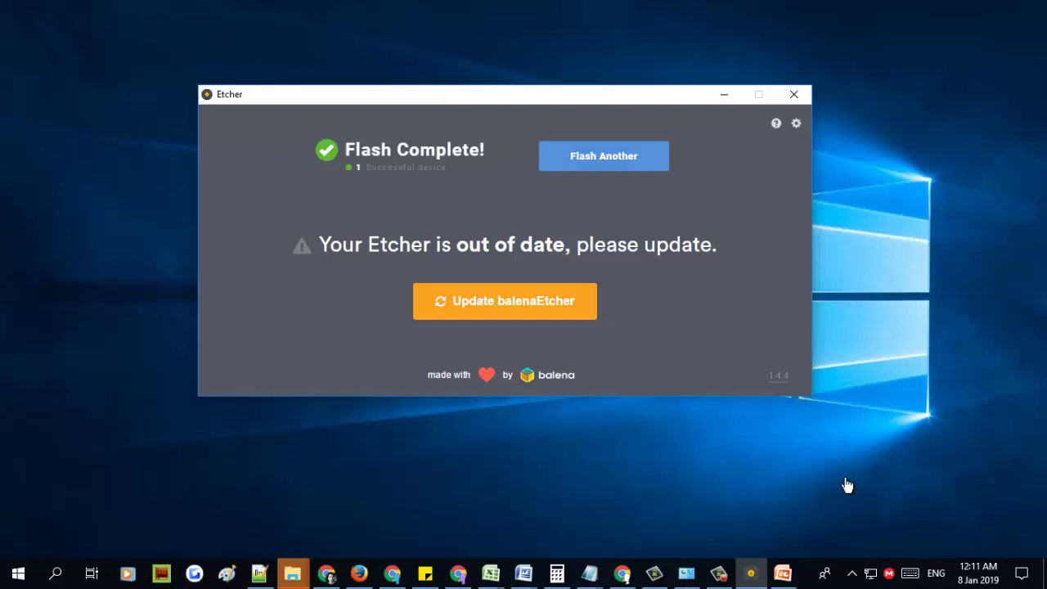
# - Bring up the Windows prompt about formatting the disk in drive G: and cancel it without formatting
pyautogui.click(294, 573)
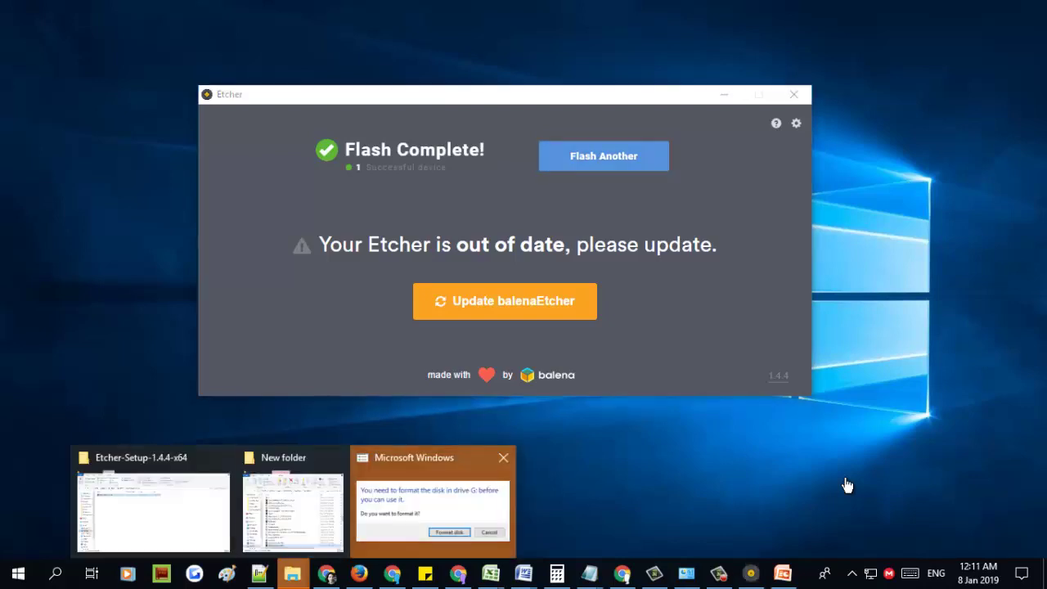
pyautogui.click(433, 498)
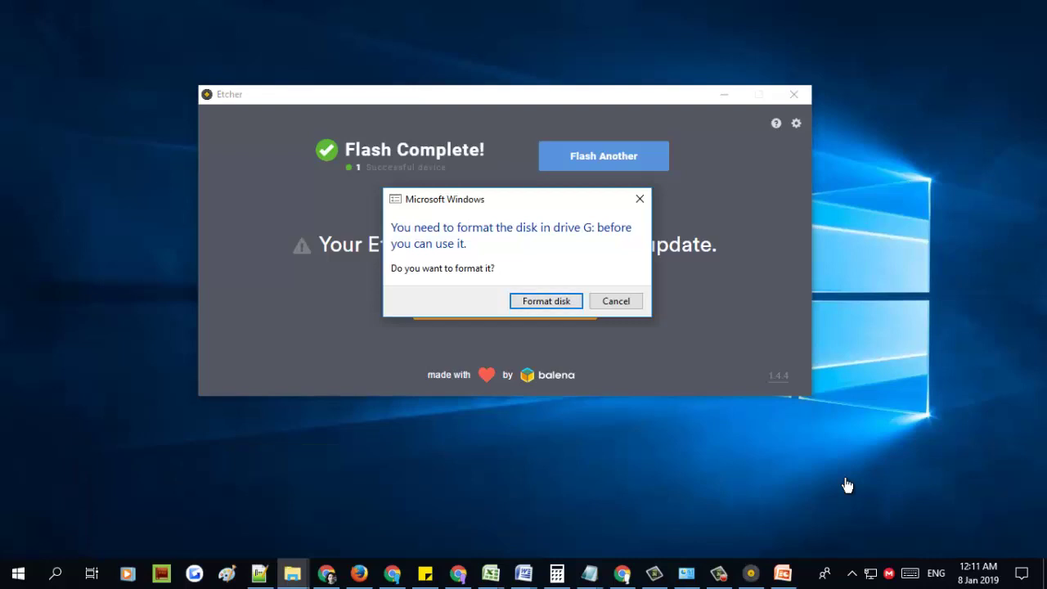
pyautogui.click(616, 302)
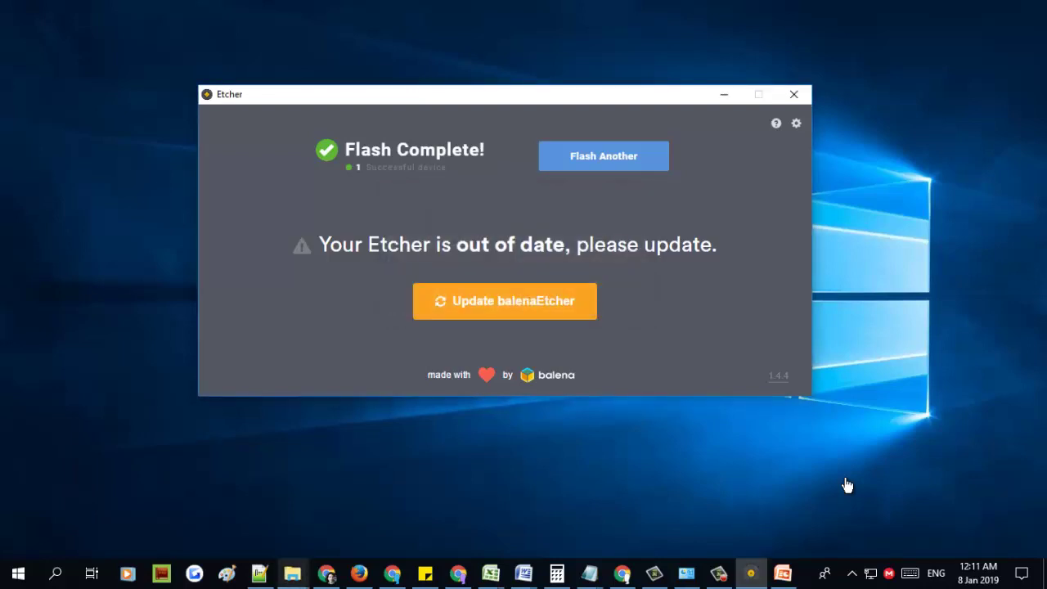
pyautogui.click(293, 572)
pyautogui.click(232, 507)
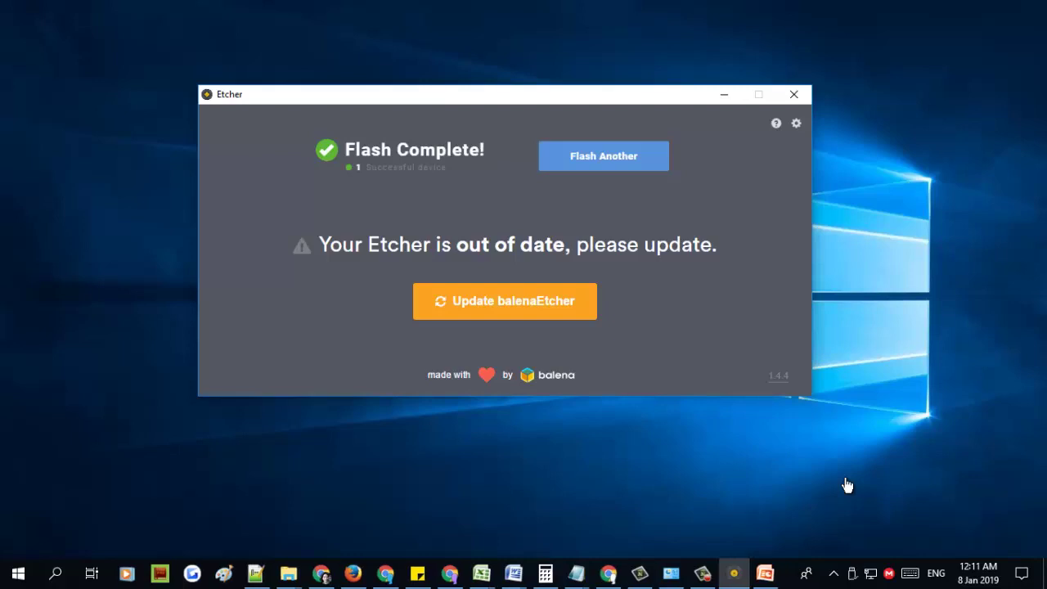
# - Decline formatting the disk in drive G: and dismiss the error dialog about its unavailable location
pyautogui.click(847, 485)
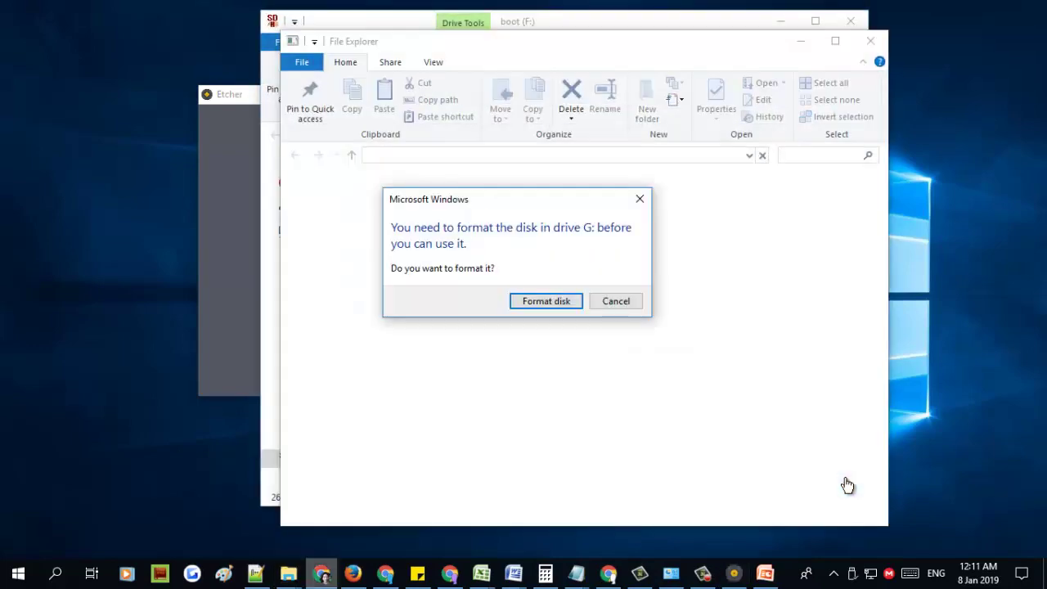
pyautogui.click(616, 301)
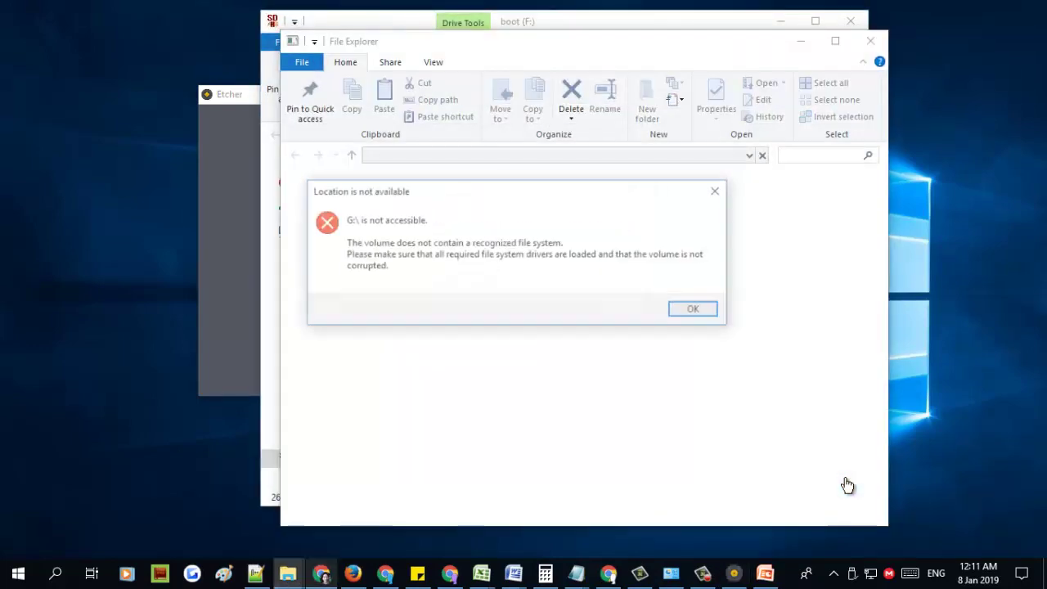
pyautogui.press('Return')
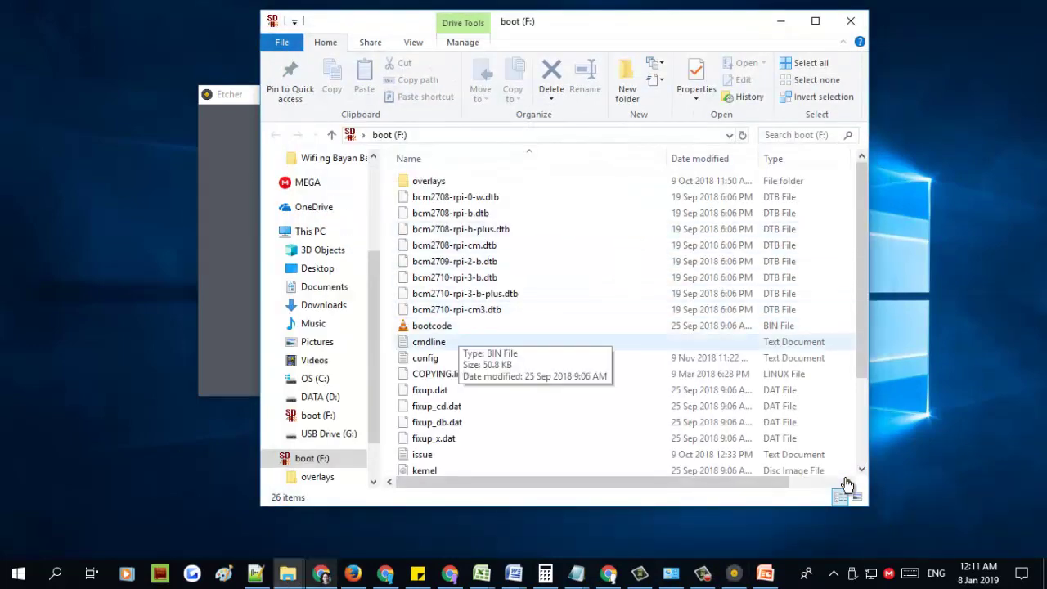
# - Look through the full list of files on the flashed card's boot (F:) drive
pyautogui.scroll(-3, 846, 484)
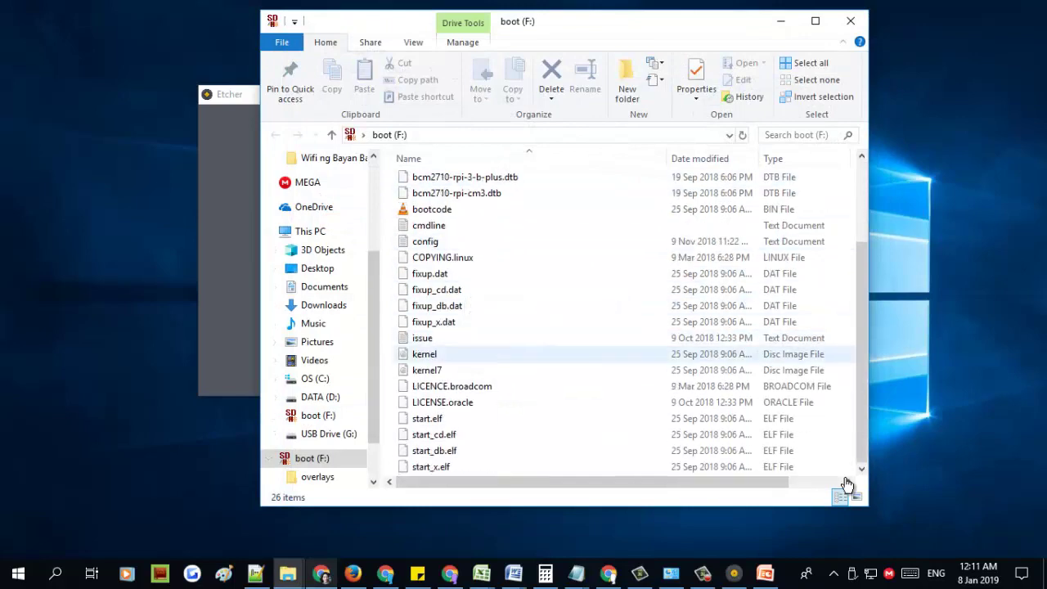
pyautogui.scroll(3, 846, 485)
pyautogui.scroll(-3, 847, 484)
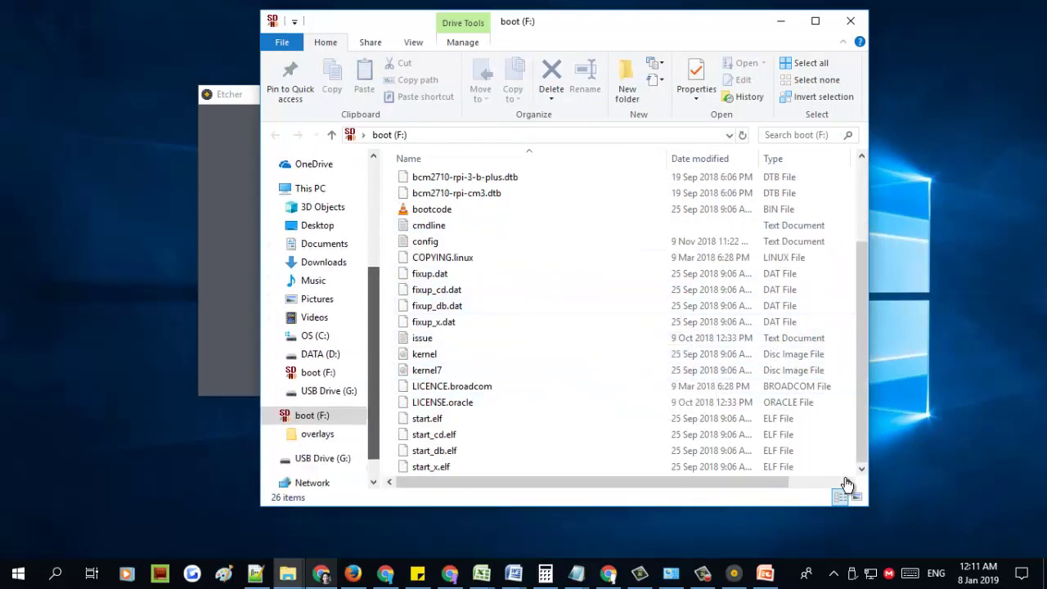
pyautogui.scroll(3, 847, 484)
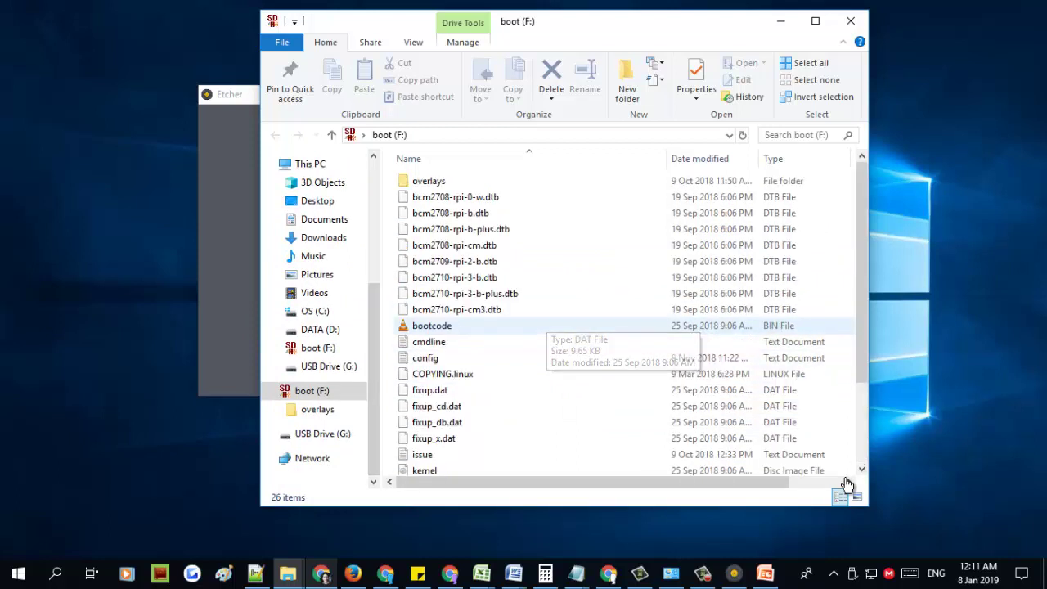
pyautogui.scroll(-3, 847, 484)
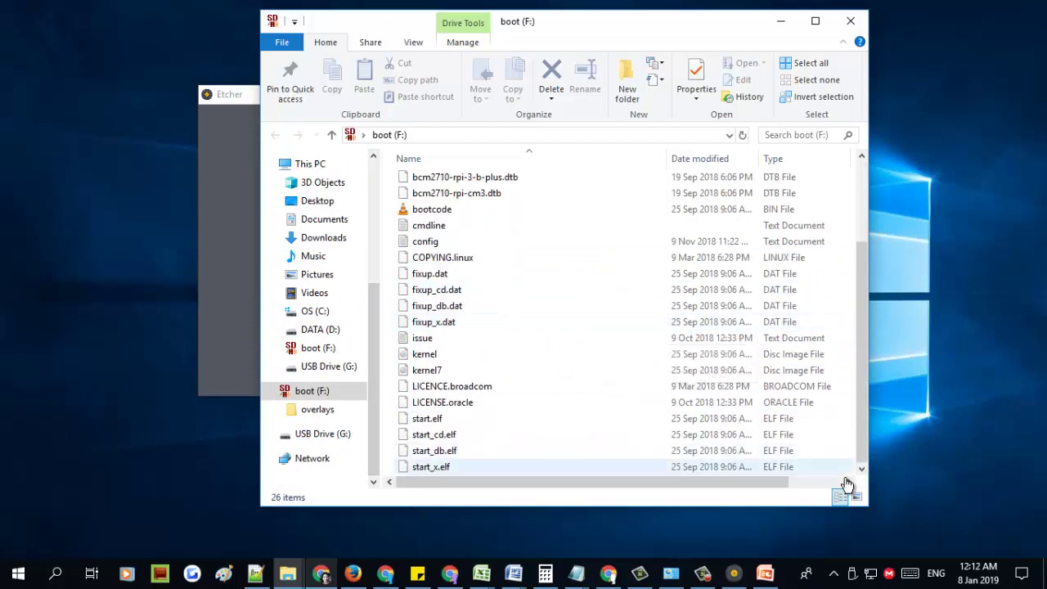
pyautogui.click(703, 574)
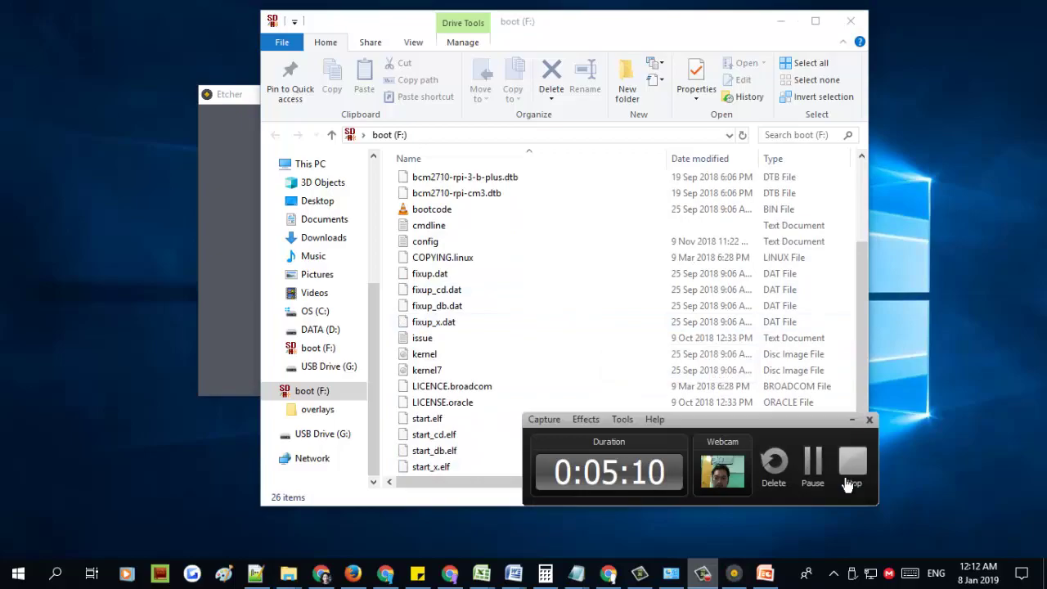
pyautogui.click(851, 466)
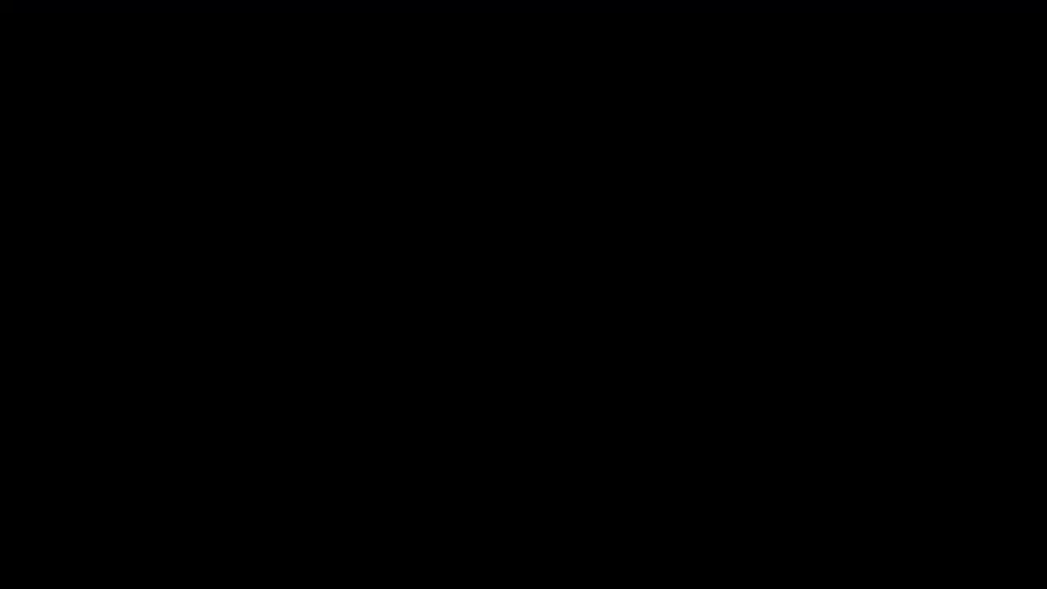